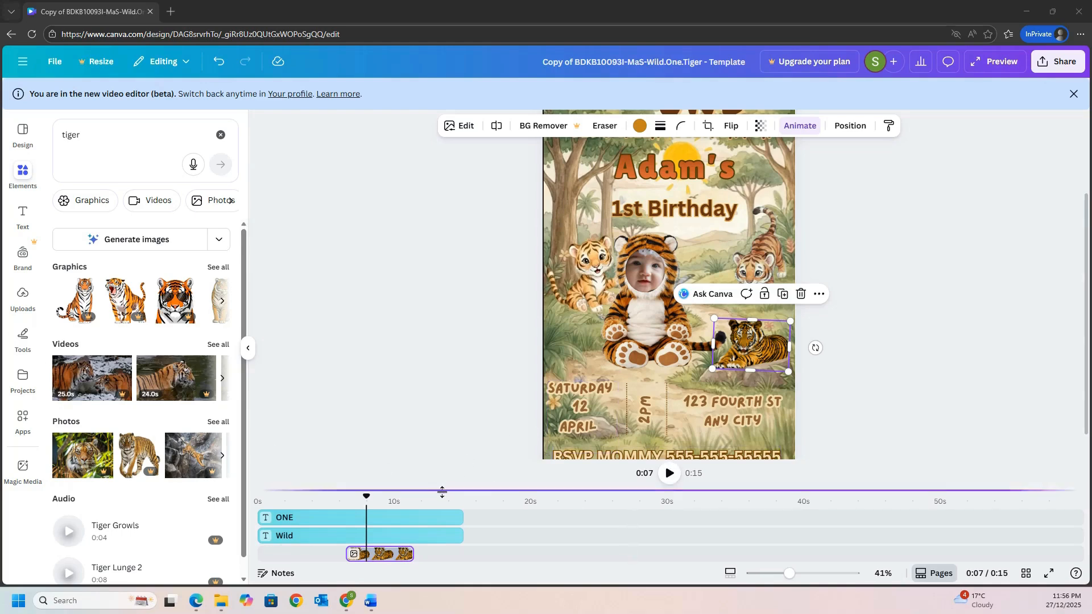
# Enlarge the timeline and examine its layers, including the ONE and Wild text tracks, through to the end of the video.
pyautogui.moveTo(442, 491); pyautogui.dragTo(479, 234)
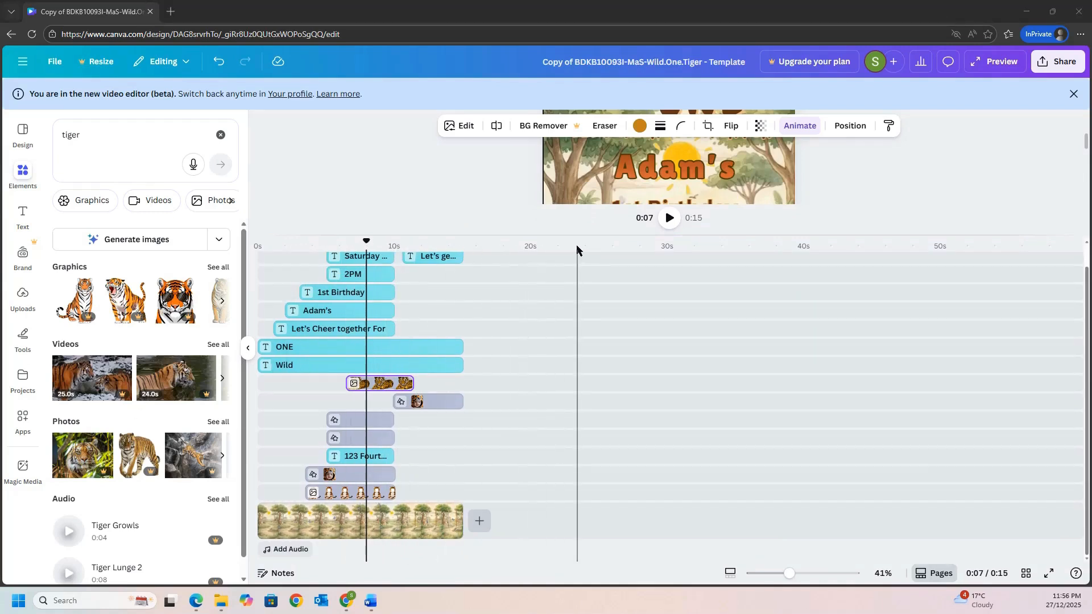
pyautogui.click(297, 349)
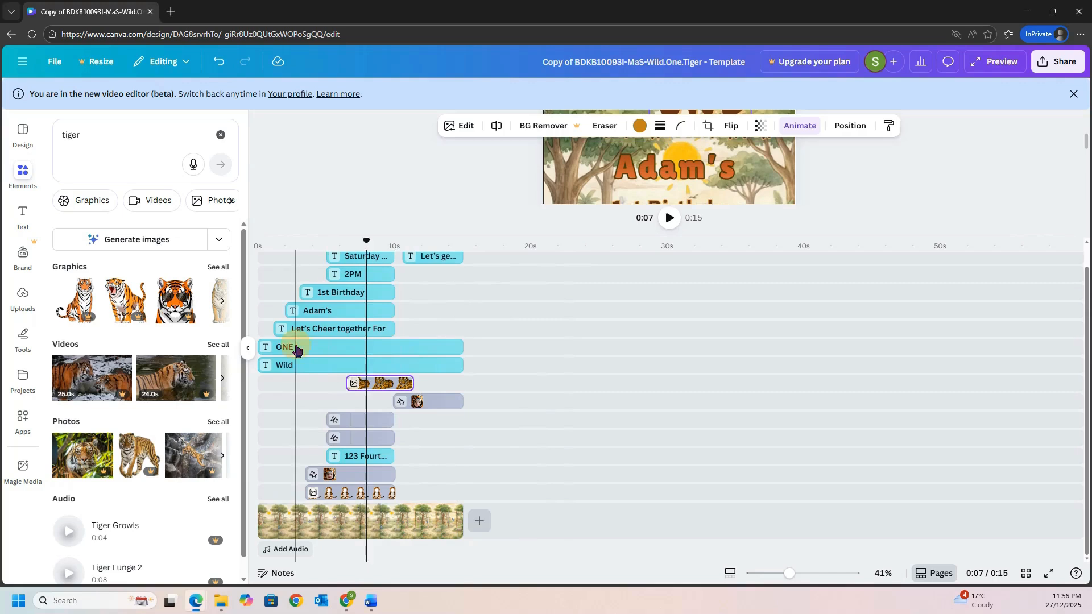
pyautogui.click(306, 367)
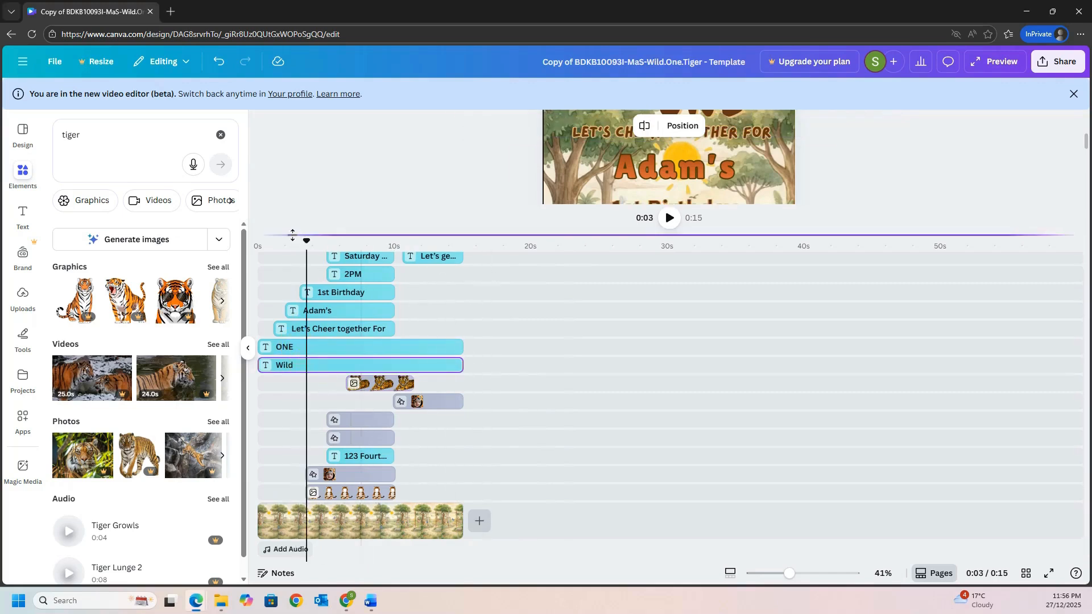
pyautogui.moveTo(306, 239); pyautogui.dragTo(463, 246)
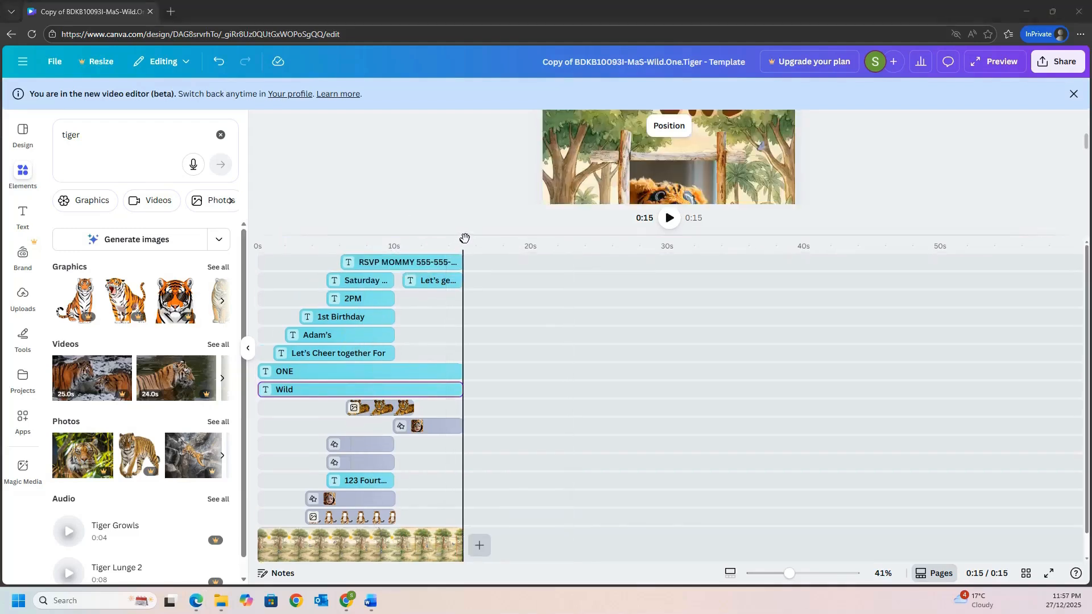
pyautogui.moveTo(463, 242)
pyautogui.mouseDown()
pyautogui.moveTo(385, 235)
pyautogui.moveTo(321, 252)
pyautogui.moveTo(327, 241)
pyautogui.moveTo(395, 241)
pyautogui.moveTo(341, 237)
pyautogui.moveTo(462, 234)
pyautogui.mouseUp()
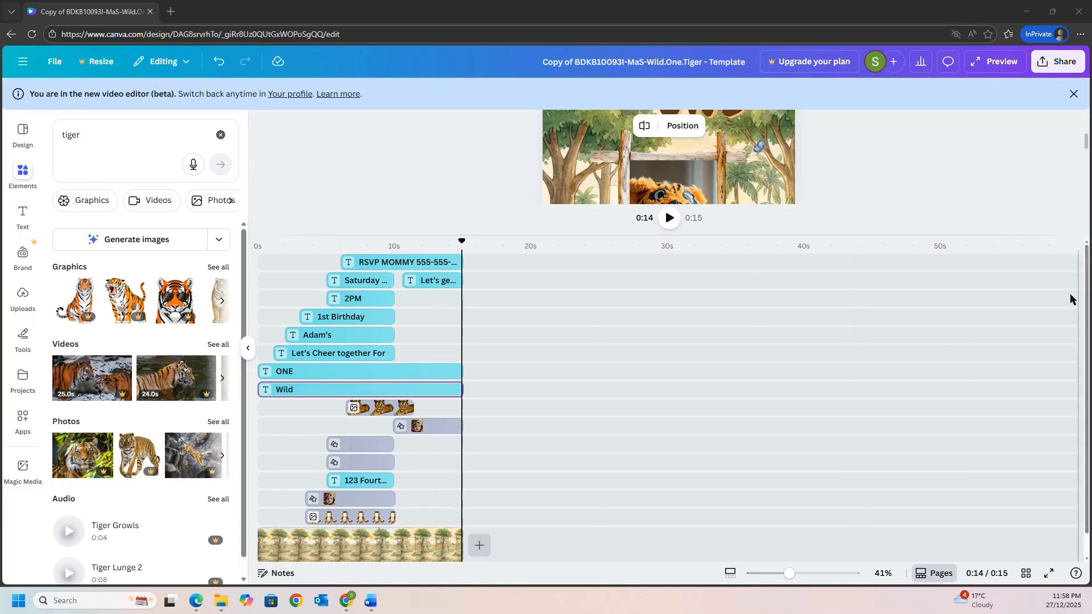
# Play the full-screen preview of the birthday invitation, then return to the editor.
pyautogui.click(982, 67)
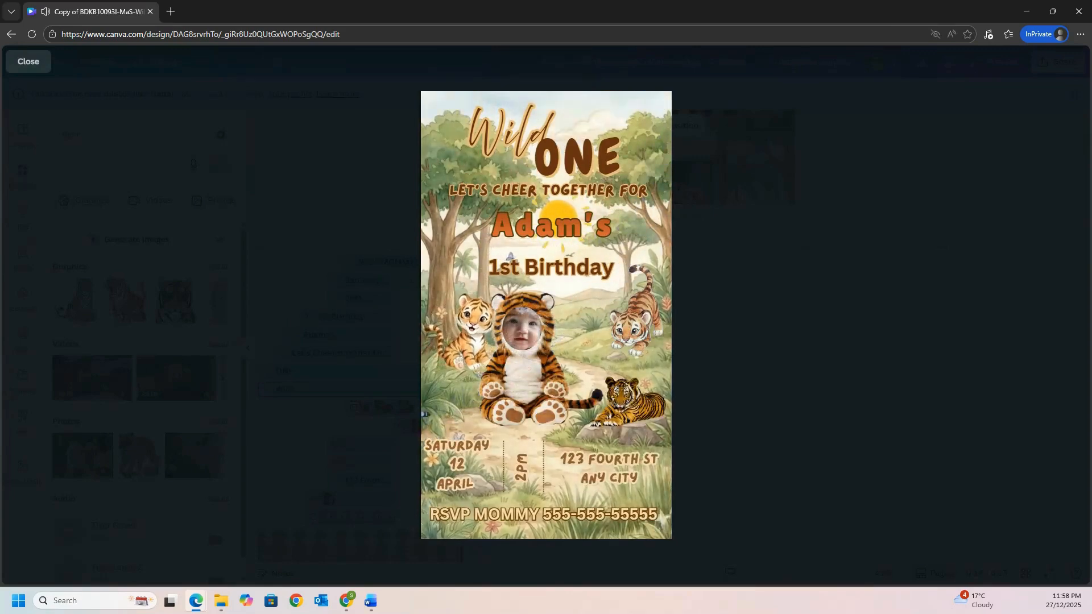
pyautogui.moveTo(586, 436)
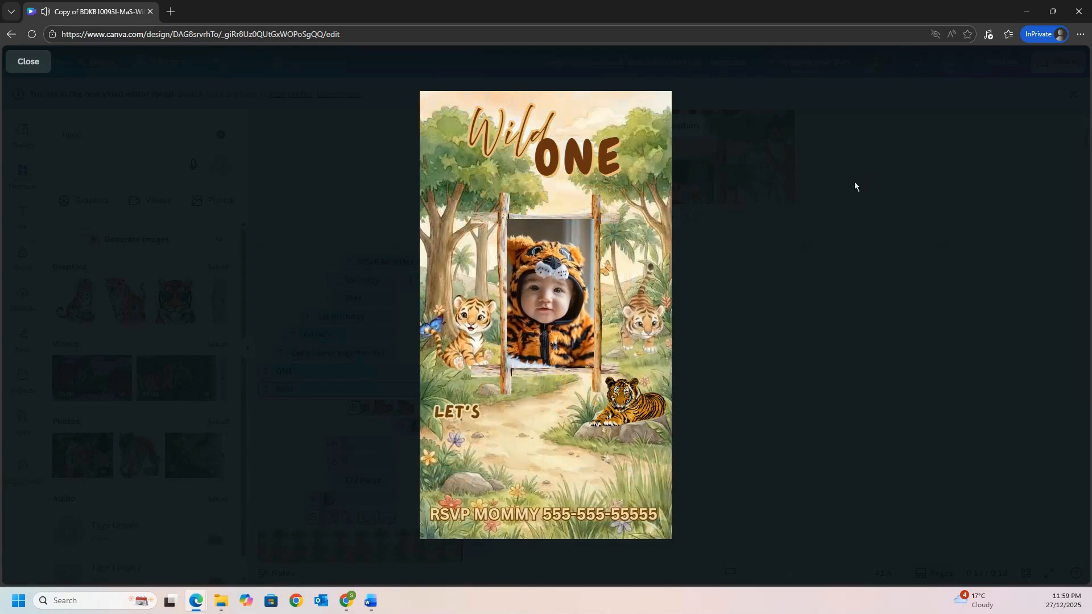
pyautogui.click(833, 210)
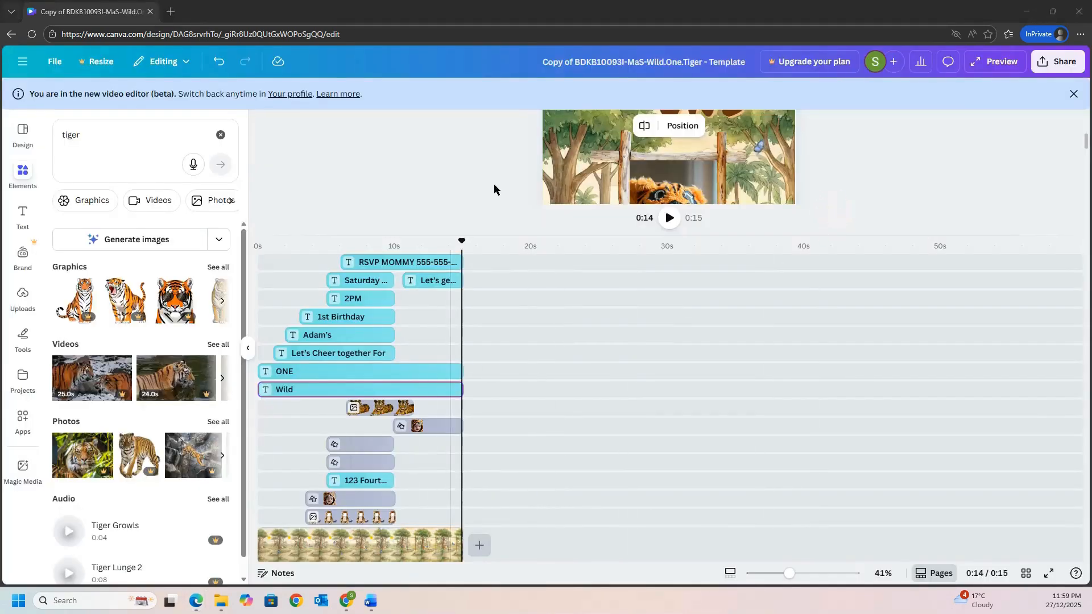
# Scrub through the invitation from the start with the whole page in view, examining when each text and picture appears and disappears.
pyautogui.moveTo(467, 238); pyautogui.dragTo(257, 253)
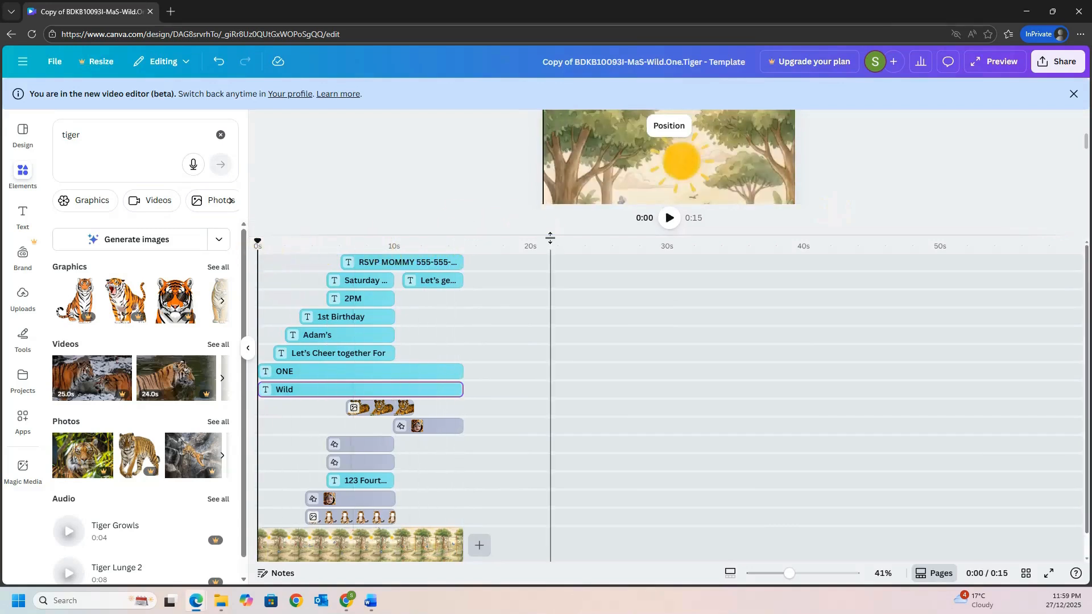
pyautogui.moveTo(551, 237); pyautogui.dragTo(505, 454)
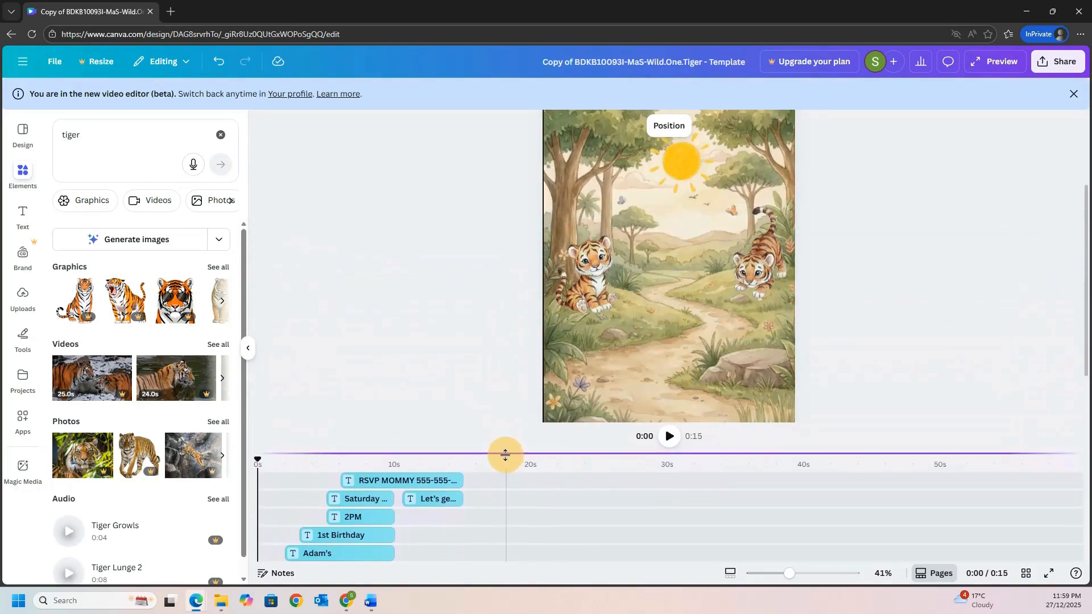
pyautogui.click(257, 459)
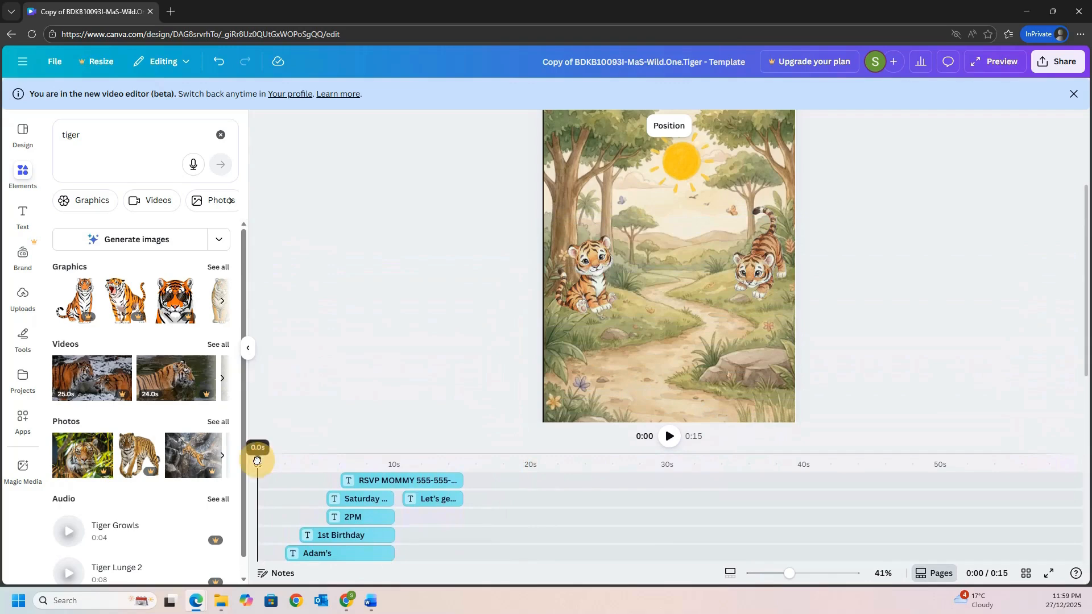
pyautogui.moveTo(257, 460); pyautogui.dragTo(265, 459)
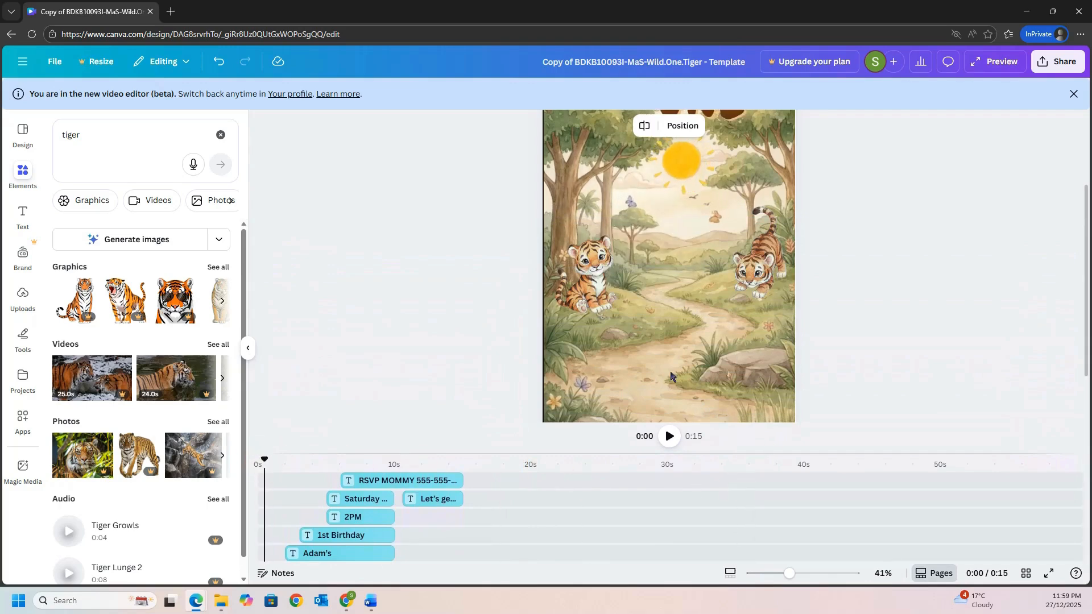
pyautogui.moveTo(789, 574); pyautogui.dragTo(774, 573)
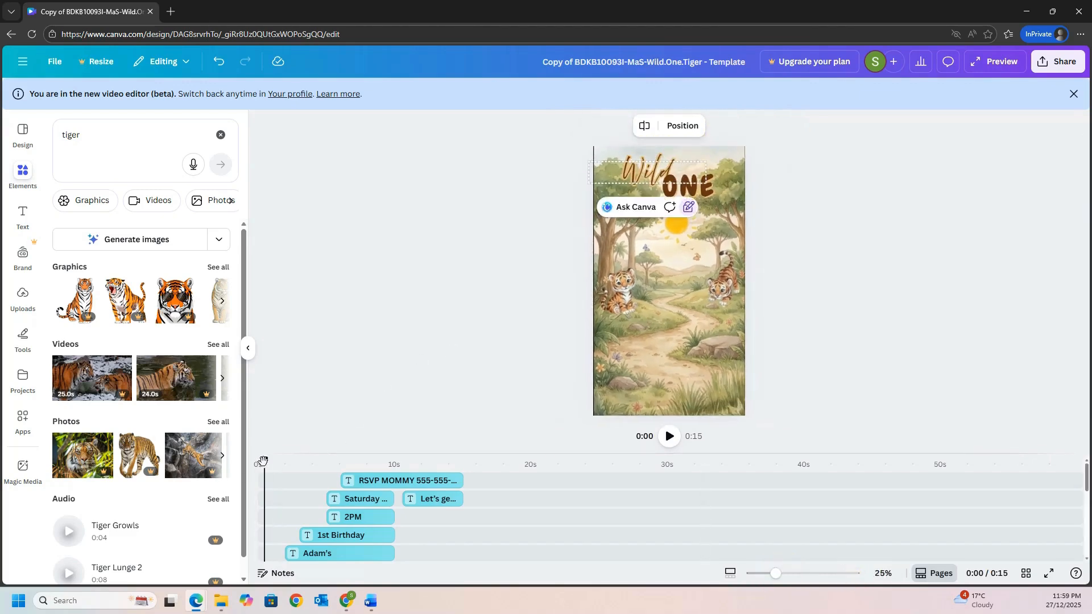
pyautogui.click(263, 461)
pyautogui.moveTo(263, 461); pyautogui.dragTo(344, 479)
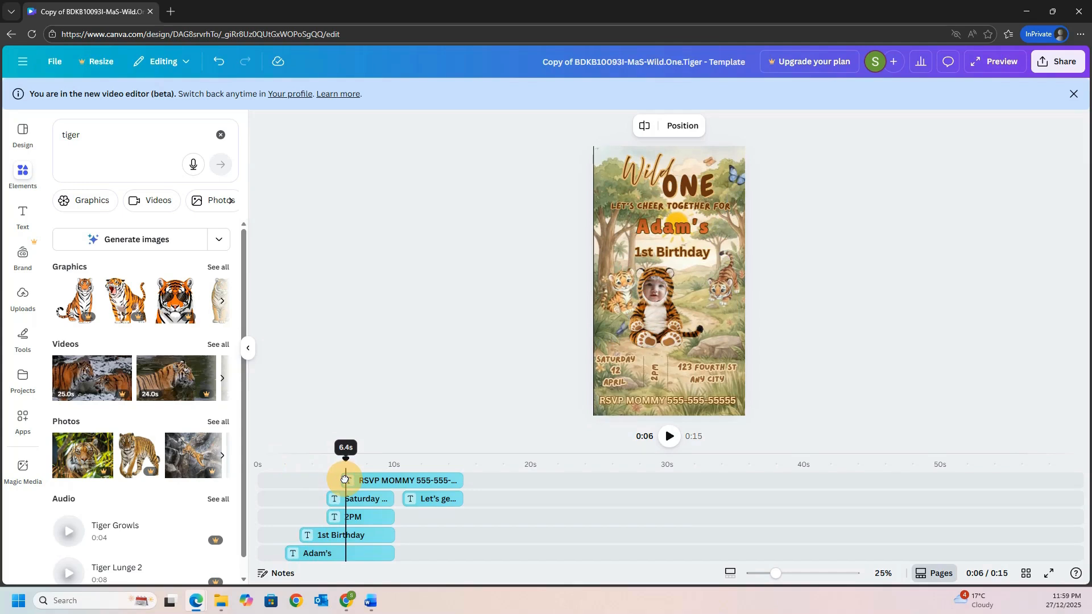
pyautogui.moveTo(345, 479); pyautogui.dragTo(412, 500)
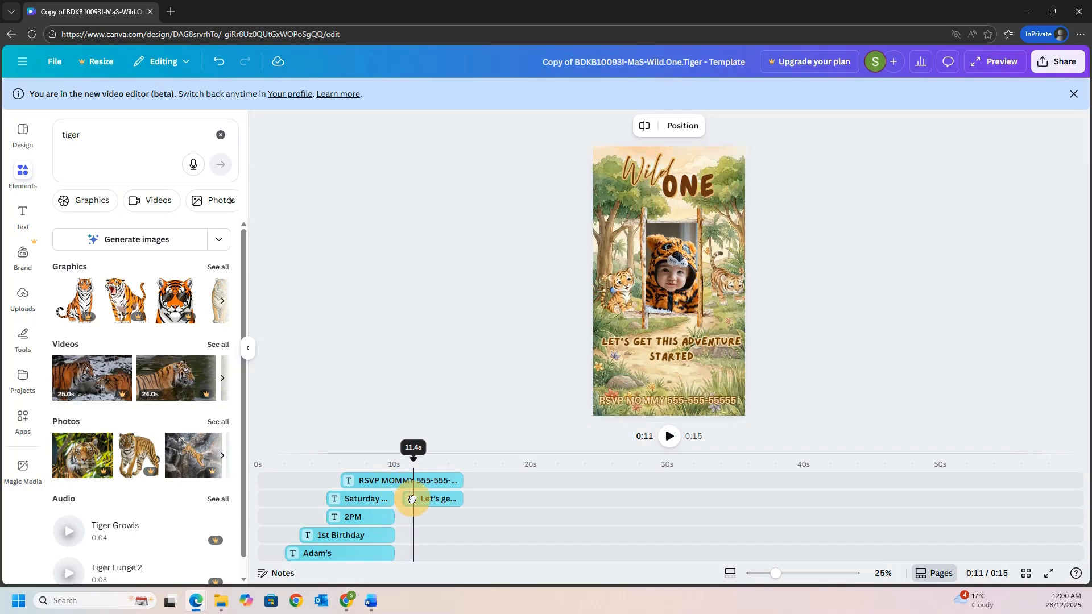
pyautogui.moveTo(412, 499); pyautogui.dragTo(433, 505)
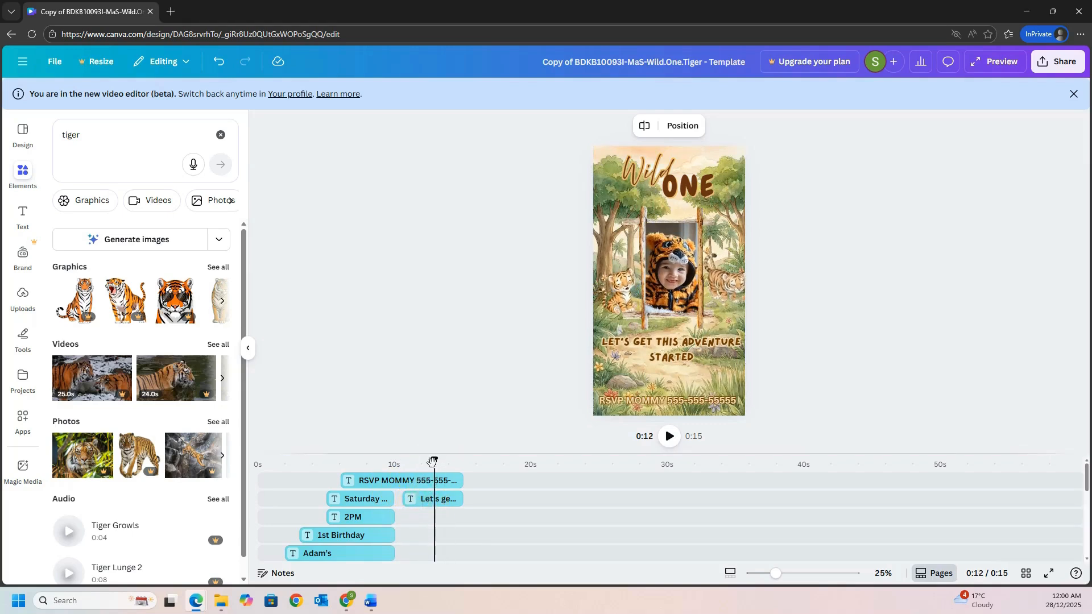
pyautogui.moveTo(432, 460); pyautogui.dragTo(384, 497)
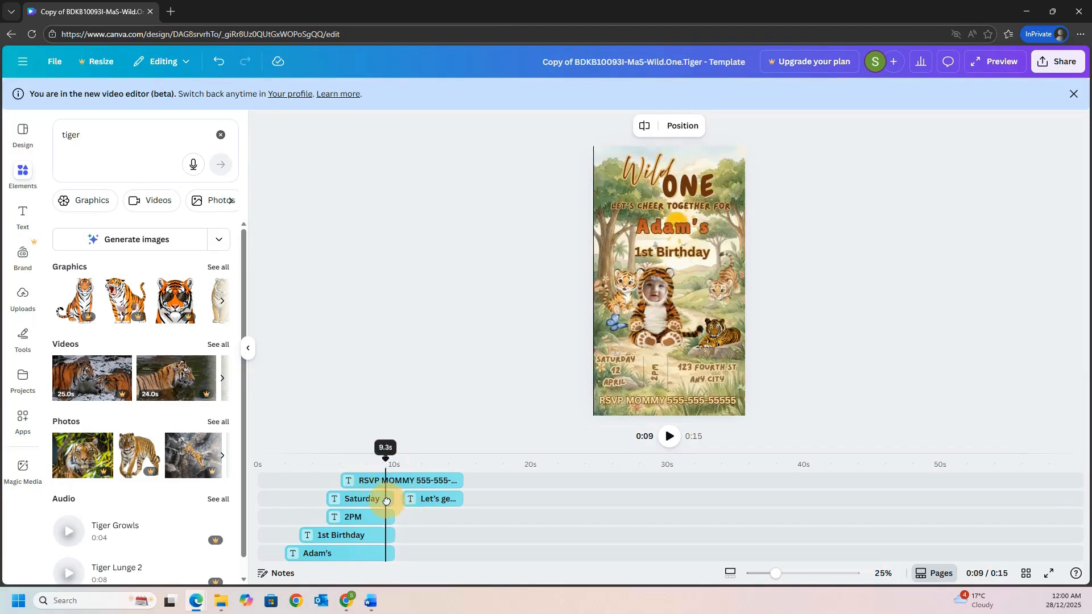
# Move the lying tiger's clip to the start of the timeline and extend its end to the 10-second mark.
pyautogui.moveTo(445, 453); pyautogui.dragTo(468, 346)
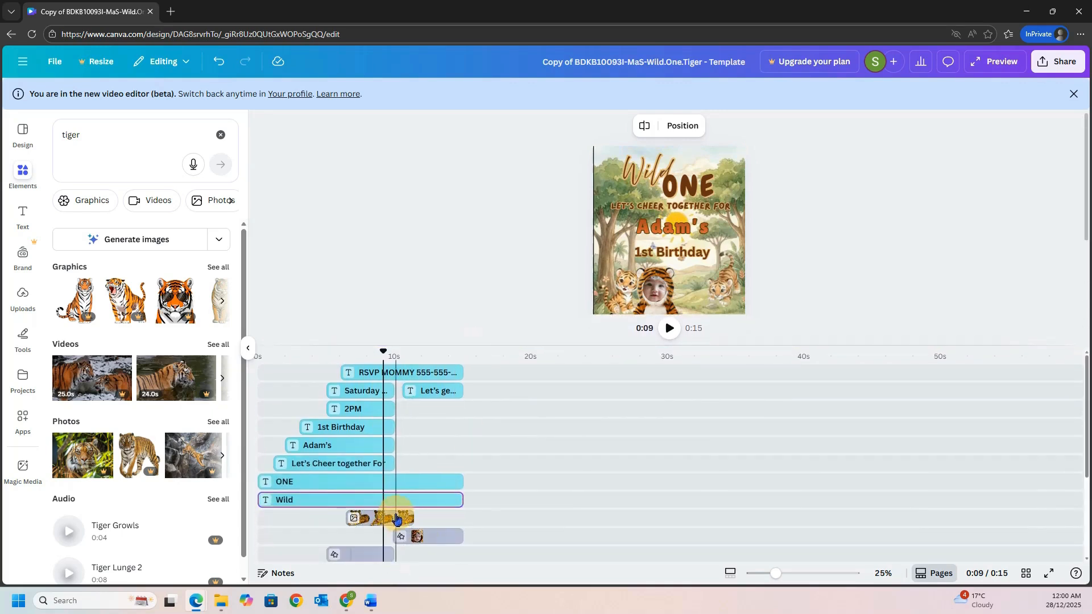
pyautogui.moveTo(398, 518); pyautogui.dragTo(309, 512)
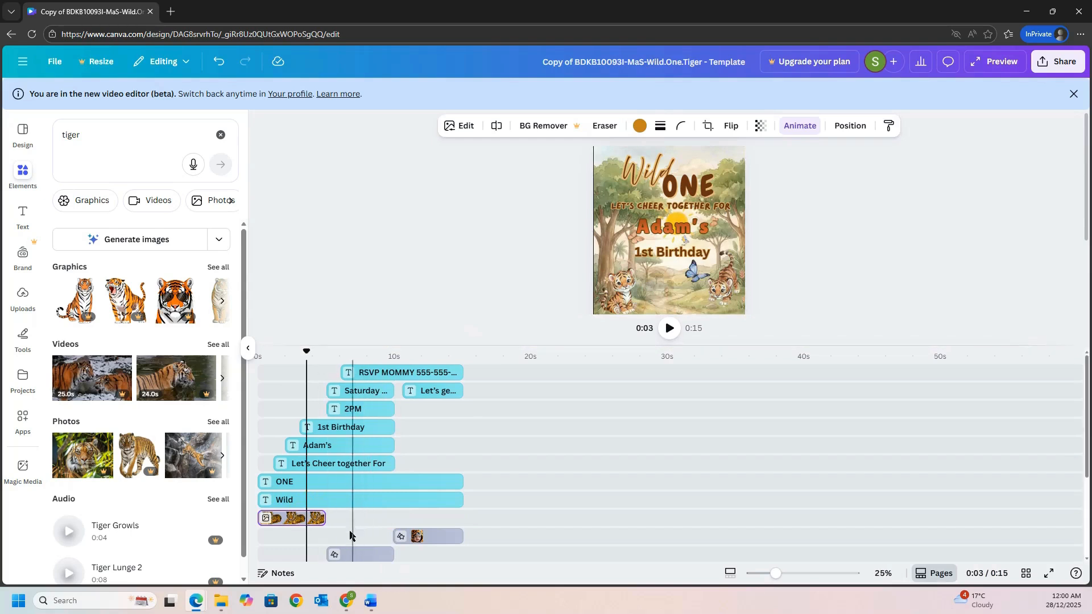
pyautogui.moveTo(309, 350); pyautogui.dragTo(395, 359)
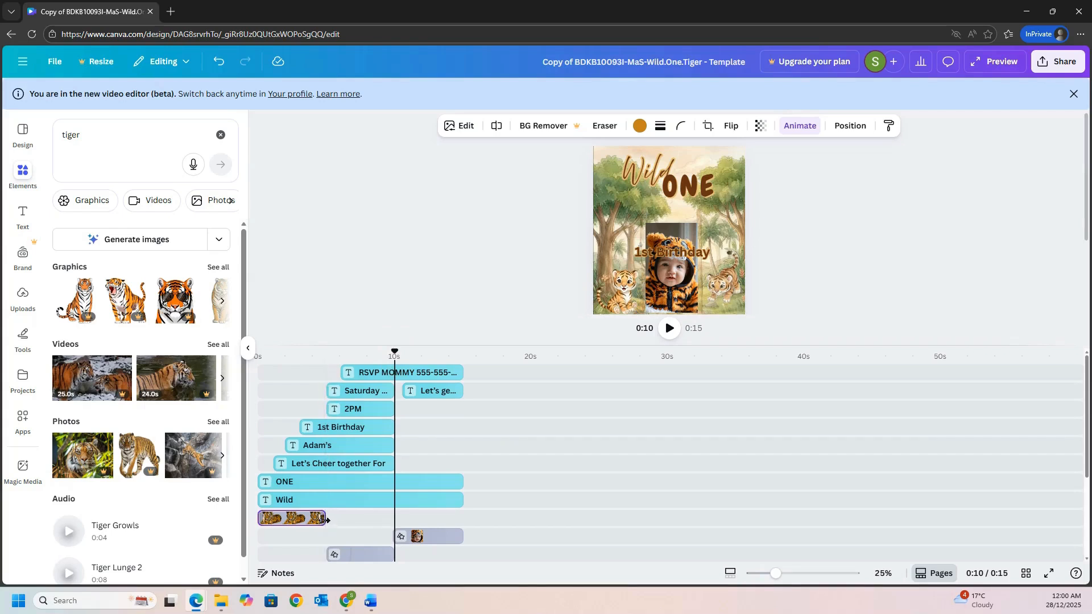
pyautogui.moveTo(325, 518); pyautogui.dragTo(394, 519)
# Scrub through the invitation from the beginning to check the lying tiger's timing and the closing baby video scene.
pyautogui.moveTo(397, 354); pyautogui.dragTo(257, 354)
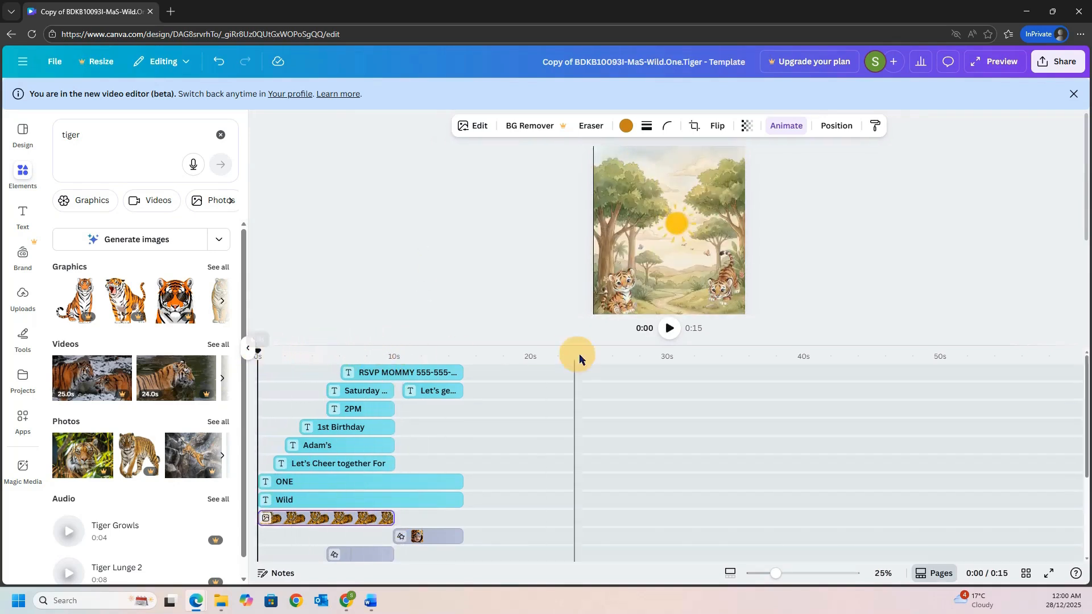
pyautogui.moveTo(563, 348); pyautogui.dragTo(534, 446)
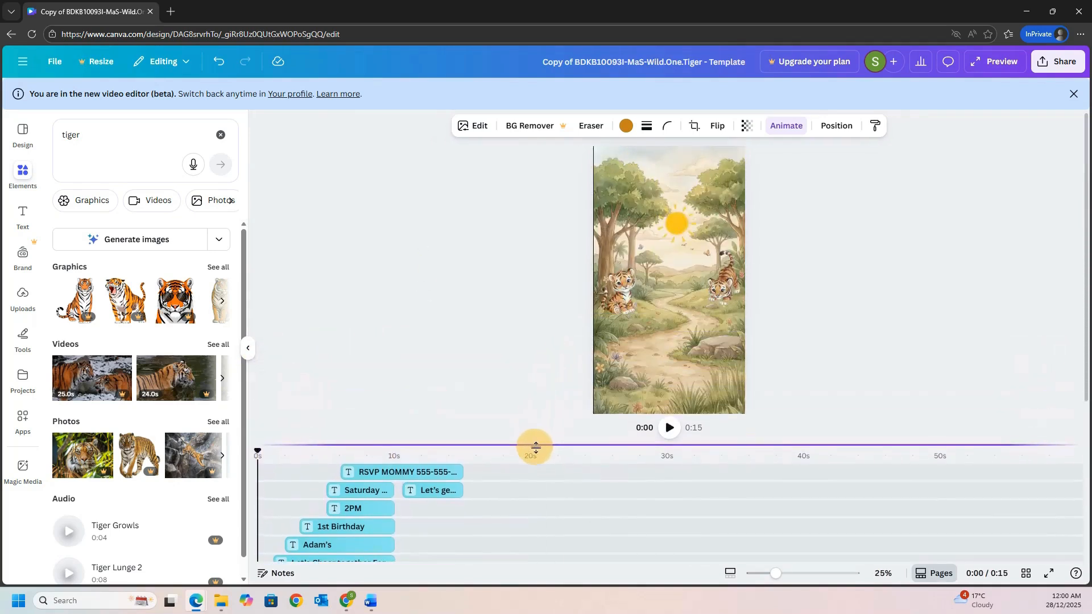
pyautogui.moveTo(257, 449); pyautogui.dragTo(465, 353)
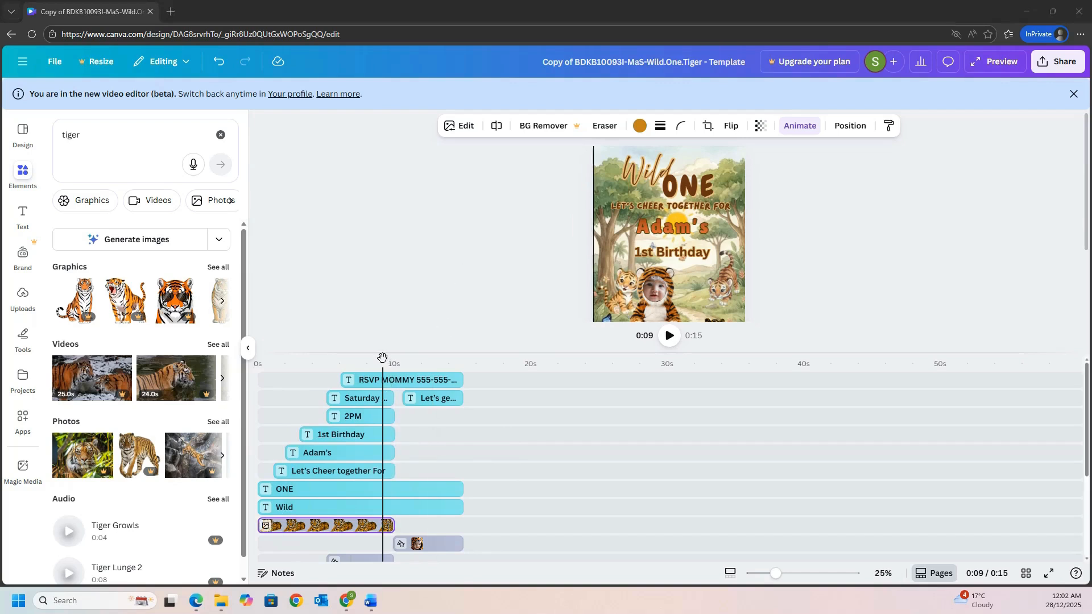
pyautogui.moveTo(382, 357); pyautogui.dragTo(437, 360)
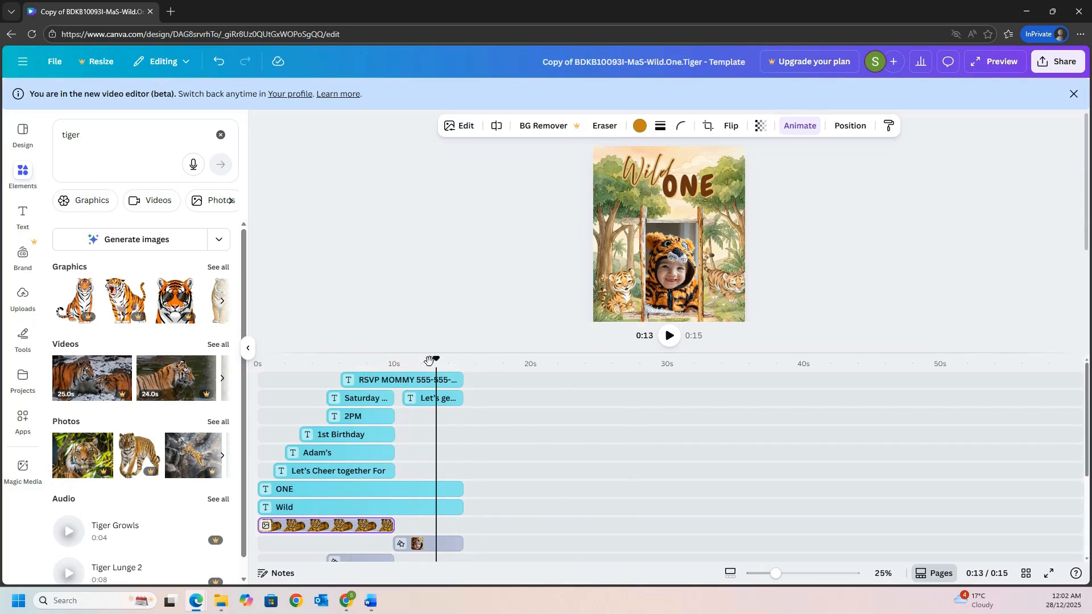
pyautogui.moveTo(436, 359)
pyautogui.mouseDown()
pyautogui.moveTo(451, 359)
pyautogui.moveTo(427, 359)
pyautogui.mouseUp()
# Set the playback speed of the framed baby video in the closing scene to 0.75x.
pyautogui.moveTo(719, 360)
pyautogui.mouseDown()
pyautogui.moveTo(694, 401)
pyautogui.moveTo(722, 368)
pyautogui.mouseUp()
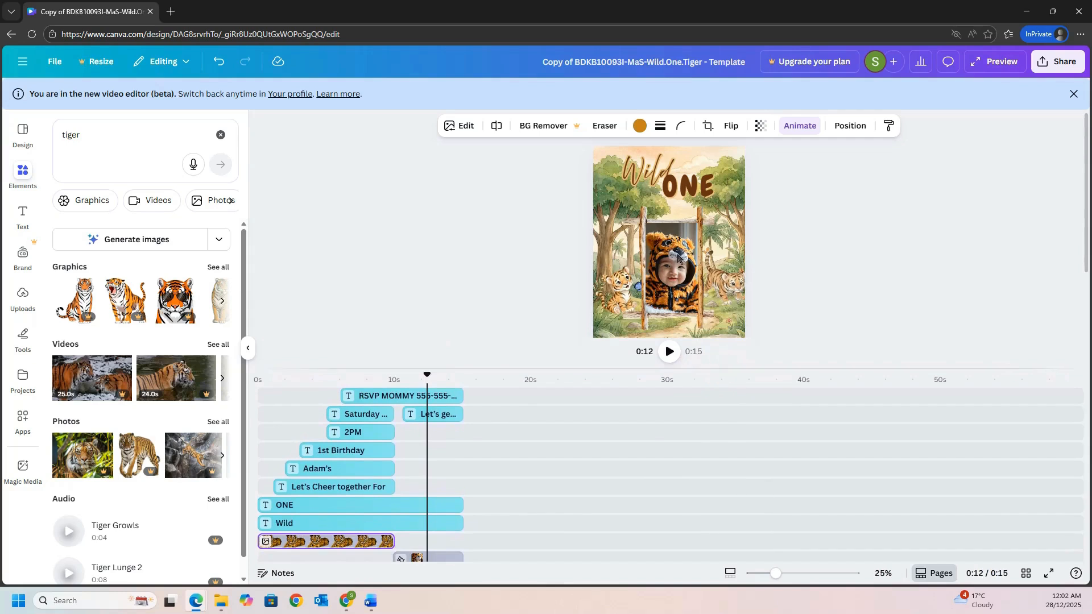
pyautogui.rightClick(674, 270)
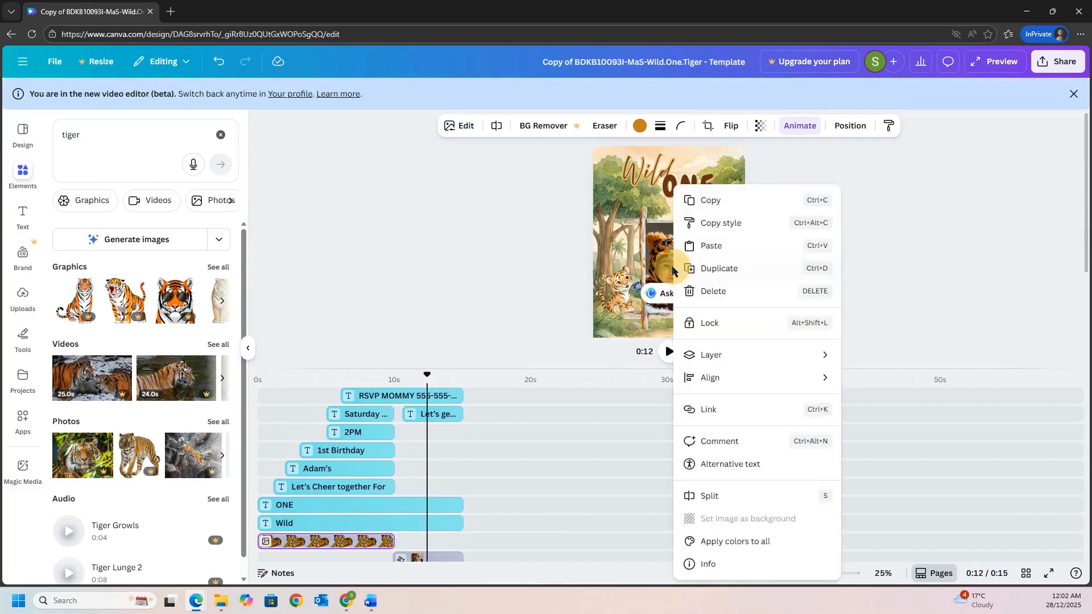
pyautogui.click(677, 271)
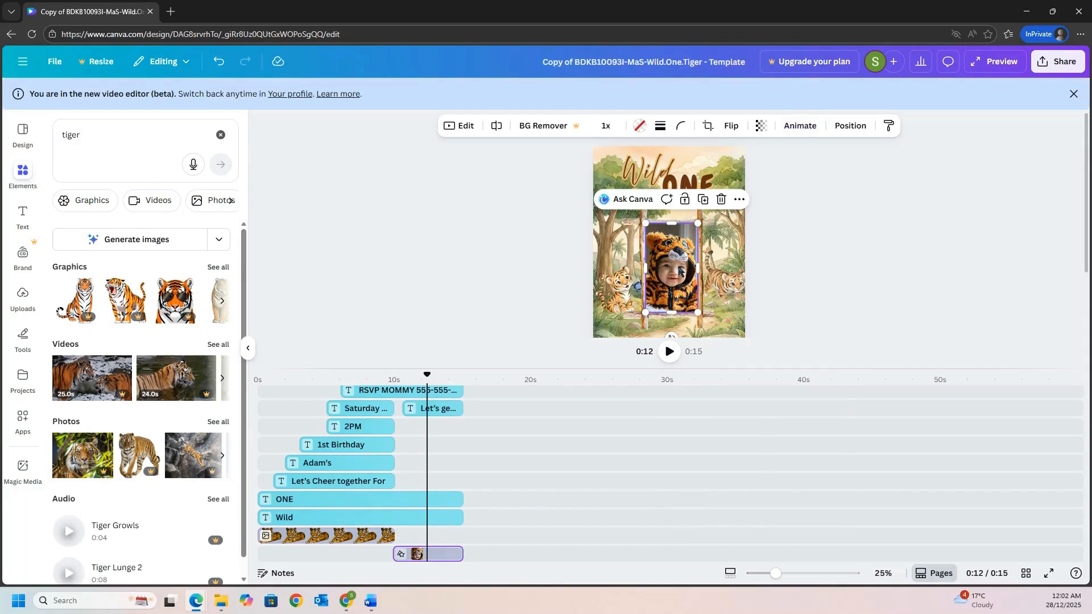
pyautogui.click(606, 128)
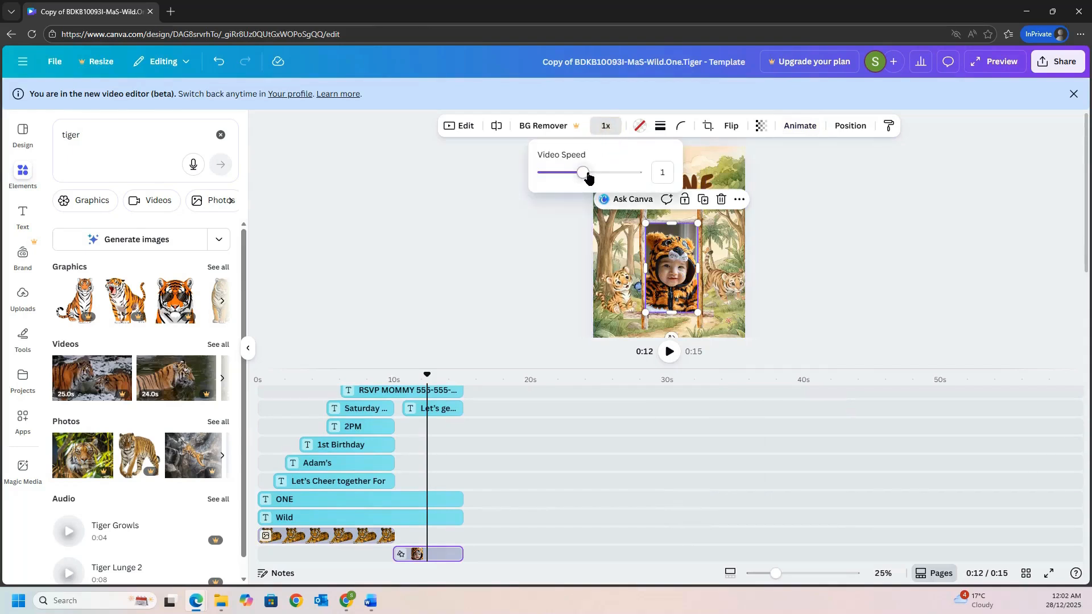
pyautogui.moveTo(587, 179); pyautogui.dragTo(574, 181)
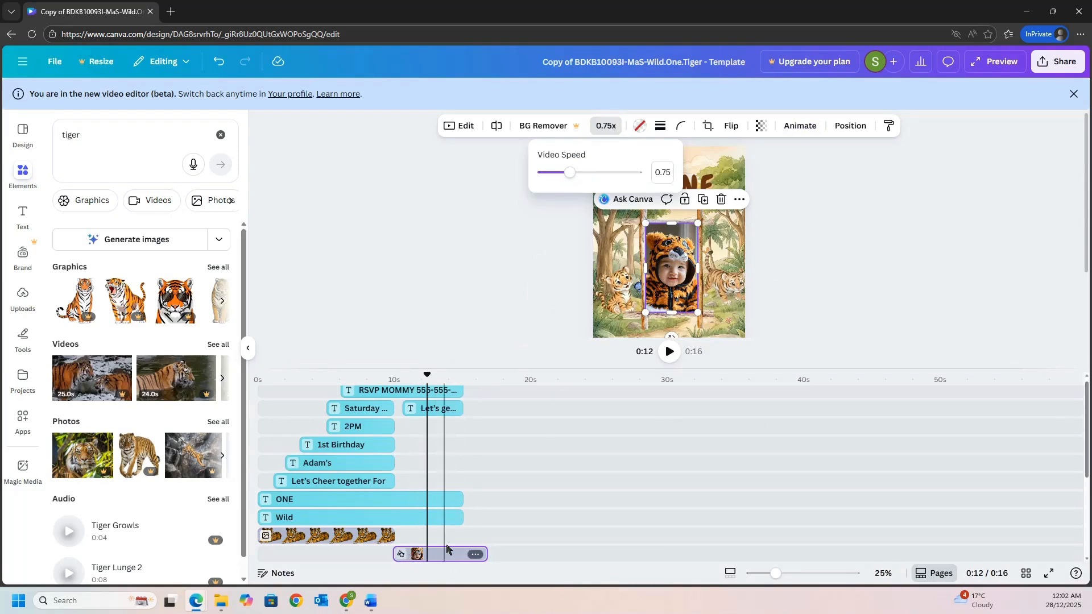
# Play the closing scene to its end to check the slowed baby video against the background.
pyautogui.moveTo(428, 374); pyautogui.dragTo(497, 384)
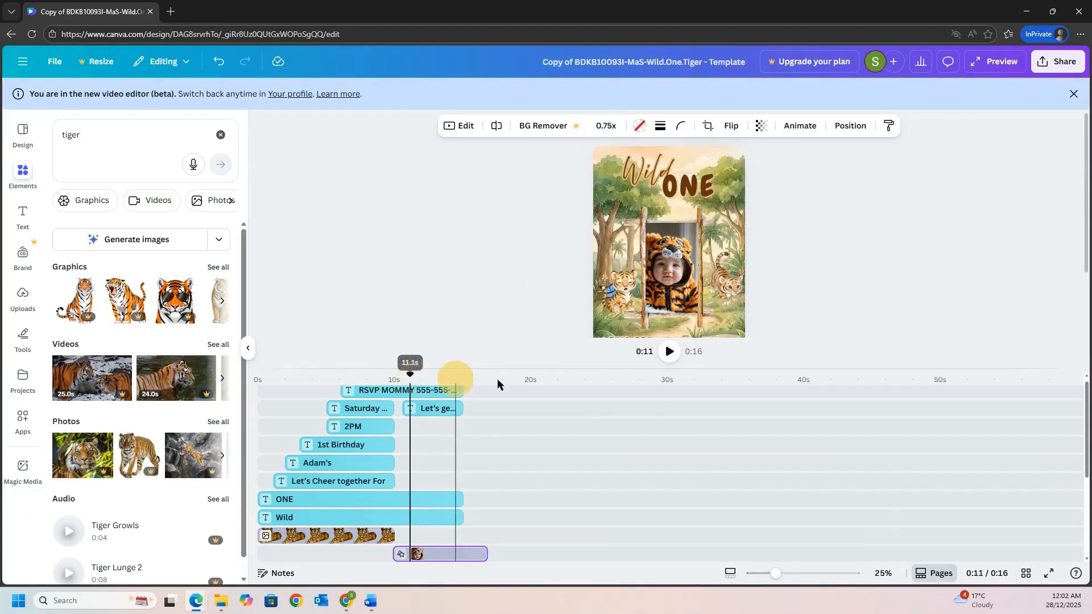
pyautogui.click(668, 351)
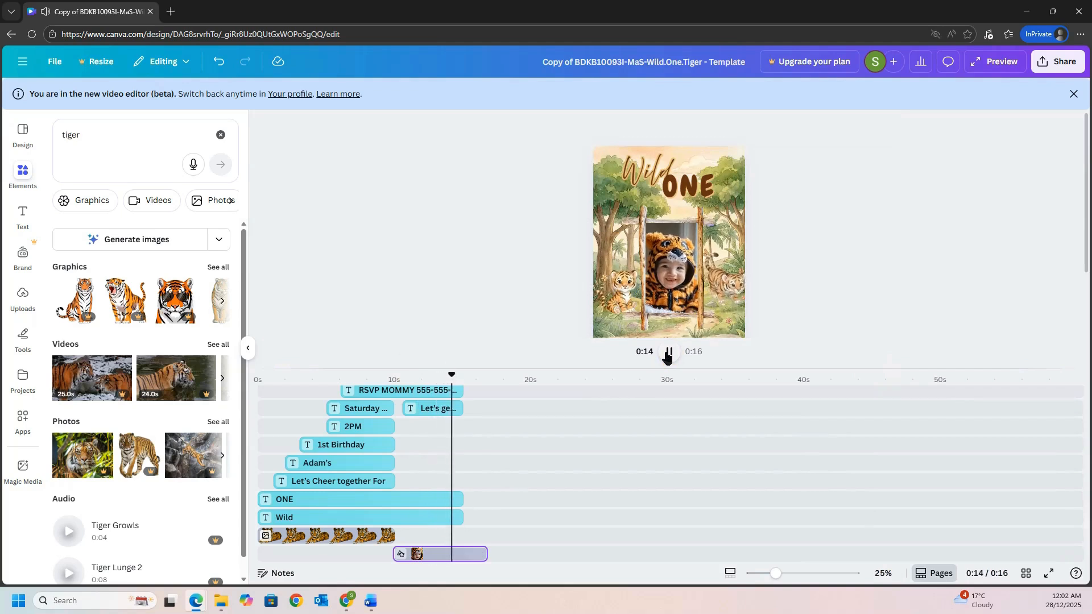
pyautogui.click(668, 352)
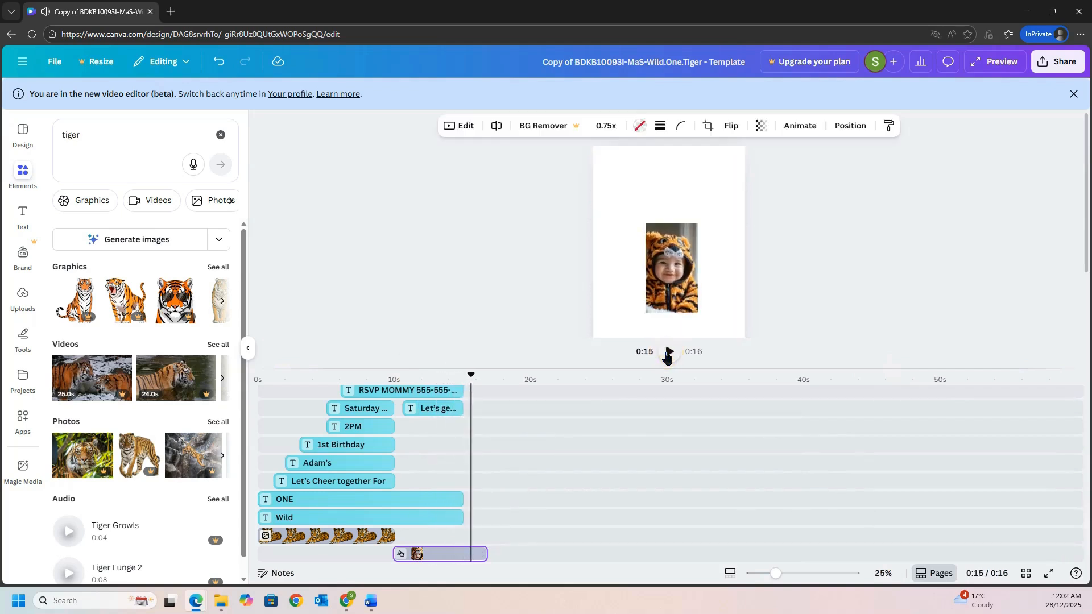
pyautogui.click(668, 353)
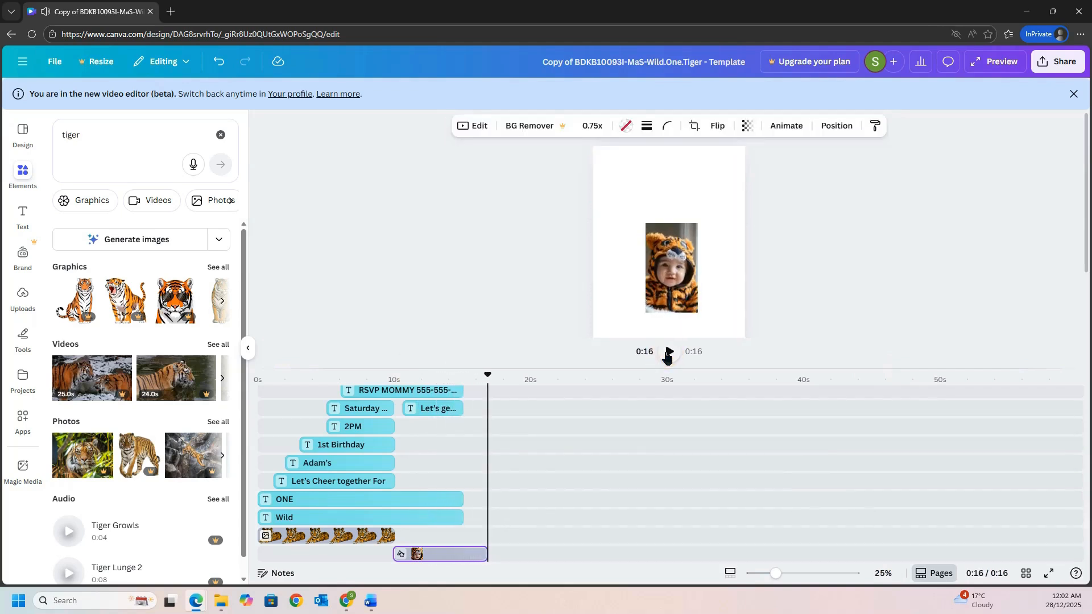
pyautogui.click(668, 353)
pyautogui.click(666, 352)
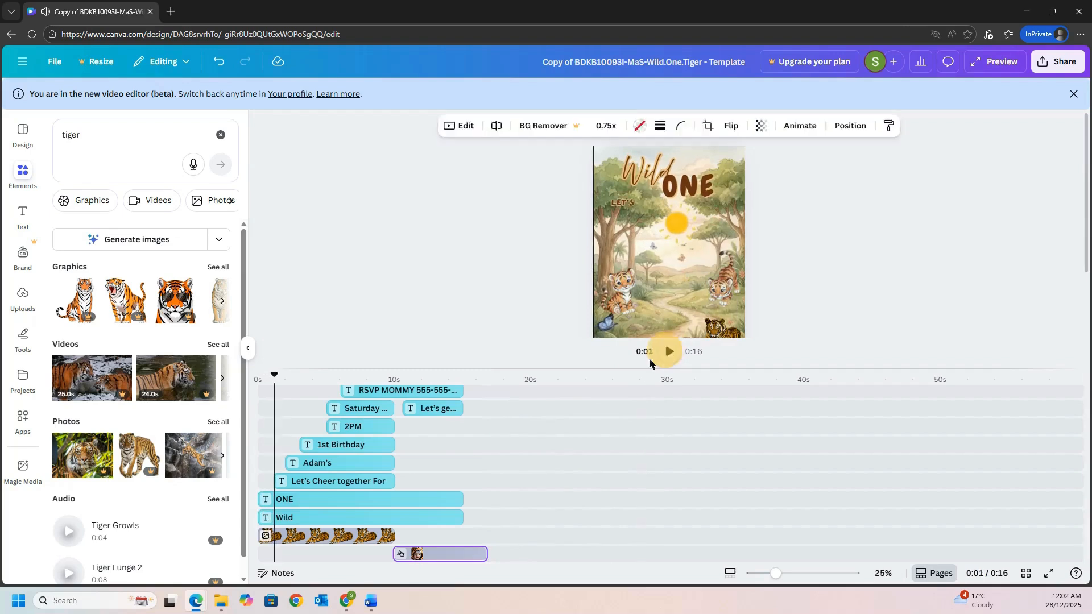
# Trim the end of the baby video clip to match the ONE and Wild text tracks, and check the last frame.
pyautogui.scroll(-2, 448, 445)
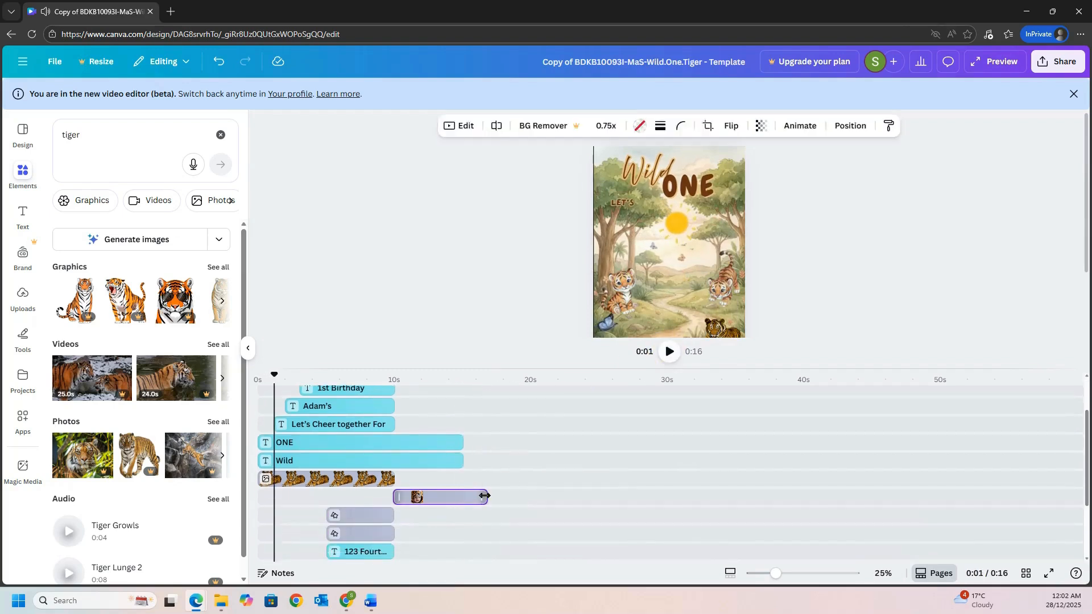
pyautogui.moveTo(485, 496); pyautogui.dragTo(463, 496)
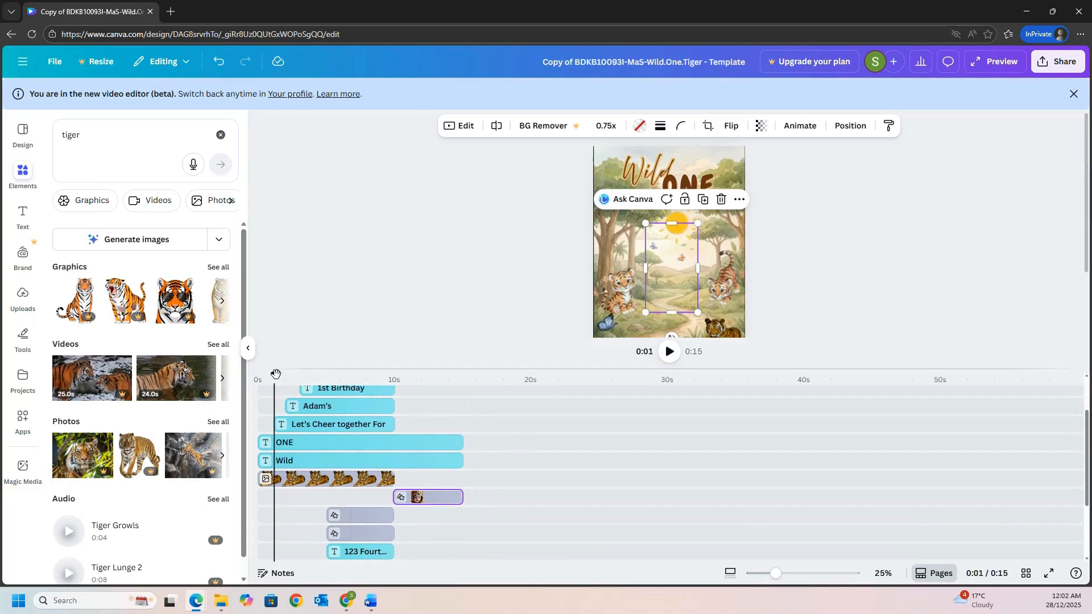
pyautogui.moveTo(275, 374); pyautogui.dragTo(463, 387)
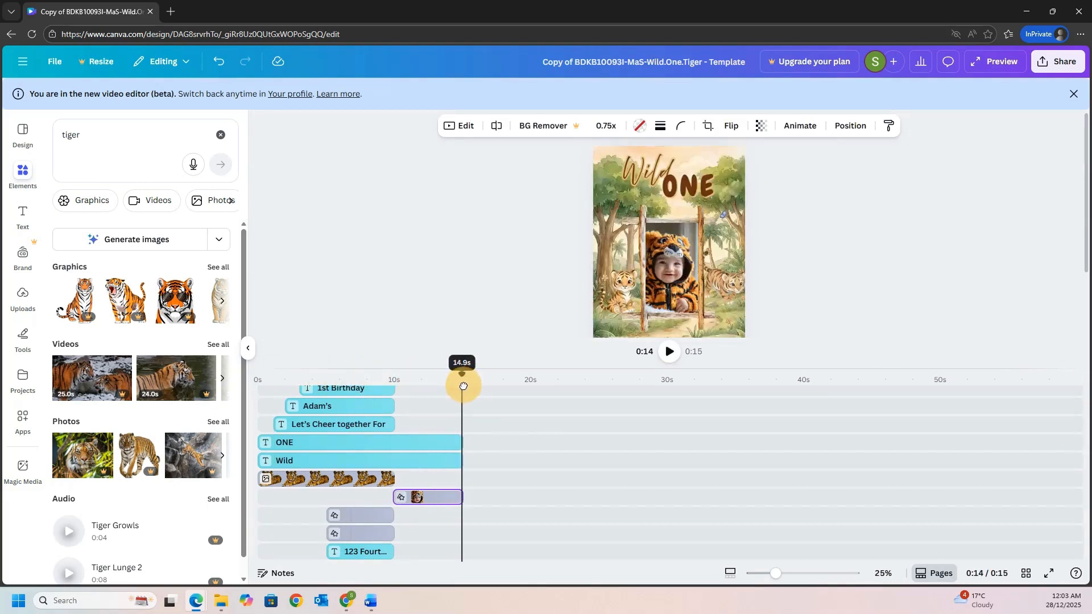